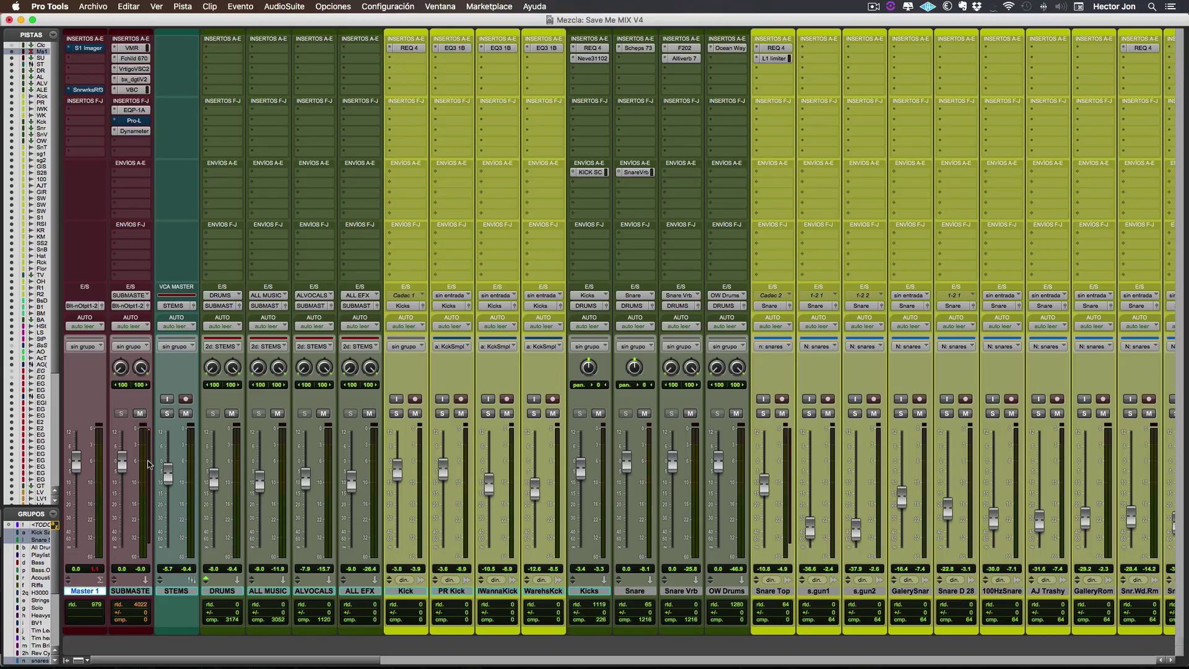
Switch to the Edit window, open the memory locations list and recall the MIX location to select the song's range on the SUBMASTER track
{"action": "key", "text": "super+equal"}
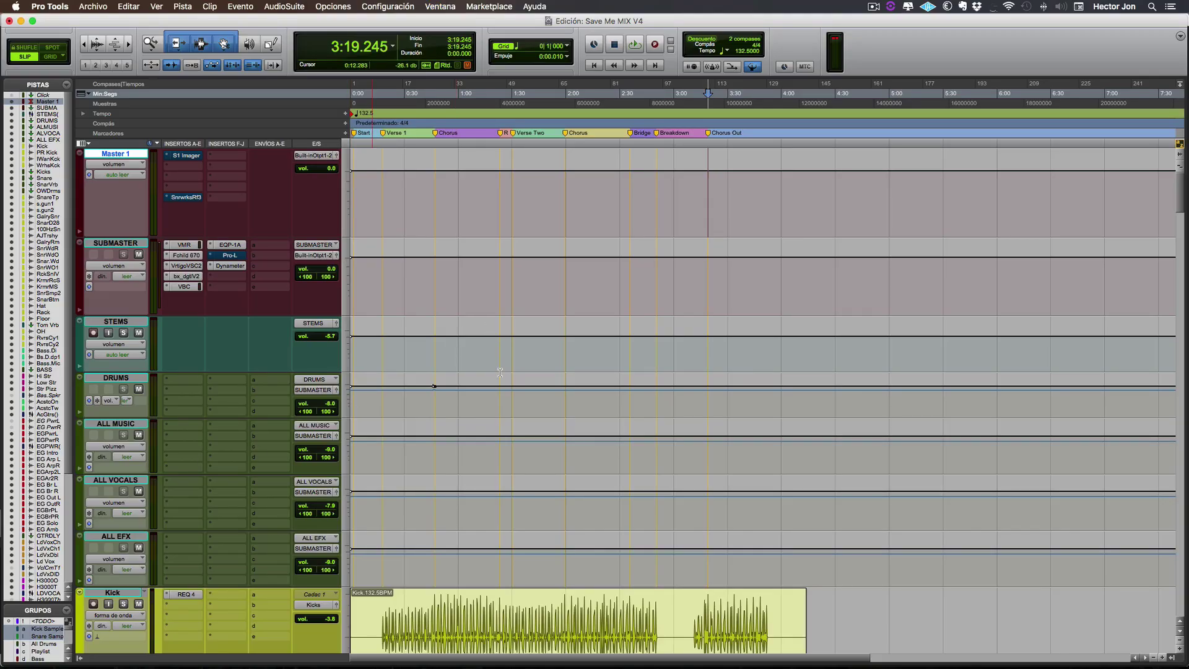
{"action": "key", "text": "super+bracketright"}
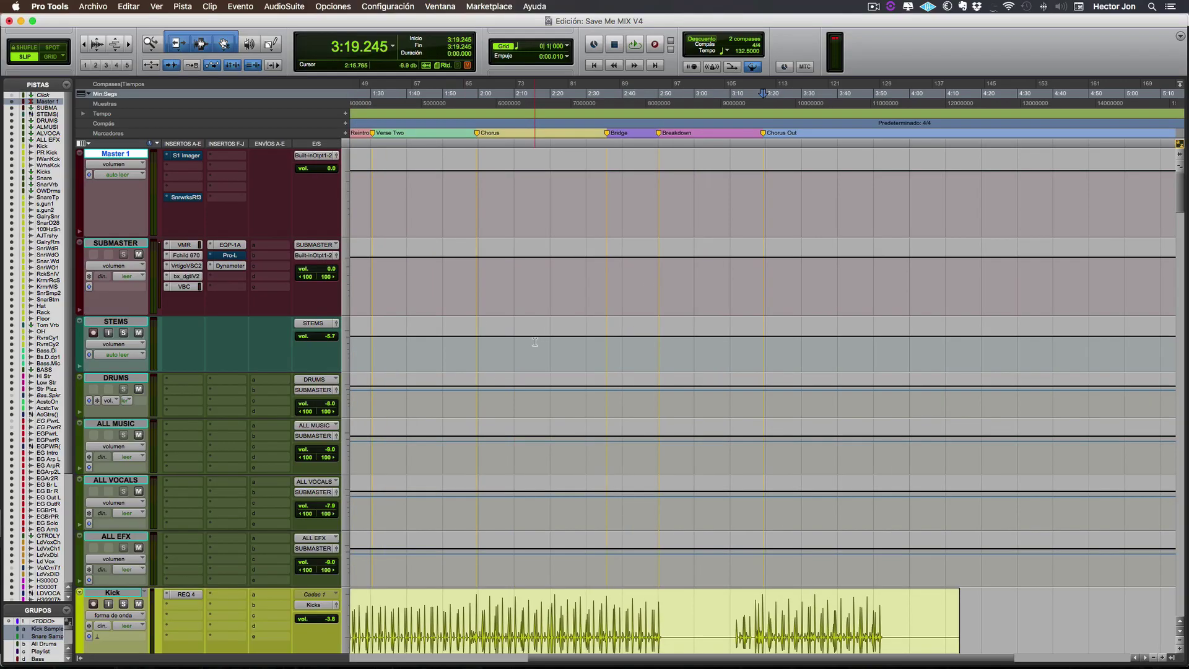
{"action": "scroll", "coordinate": [535, 343], "scroll_direction": "left", "scroll_amount": 10}
{"action": "key", "text": "super+KP_1"}
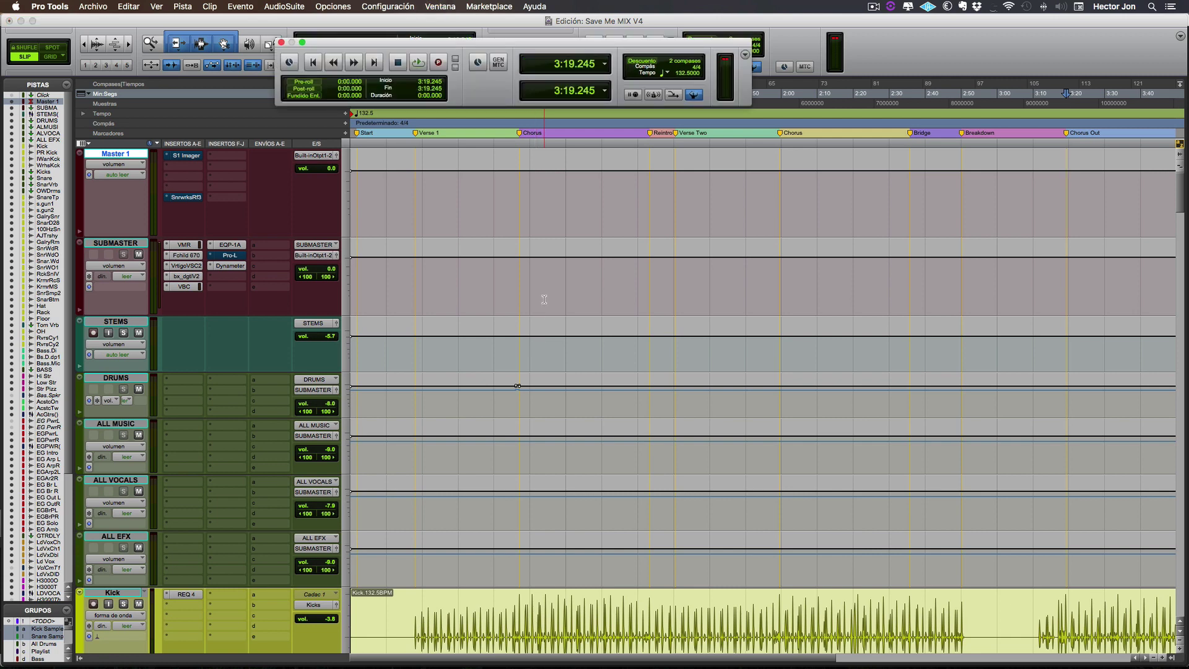
{"action": "key", "text": "super+KP_1"}
{"action": "key", "text": "super+KP_5"}
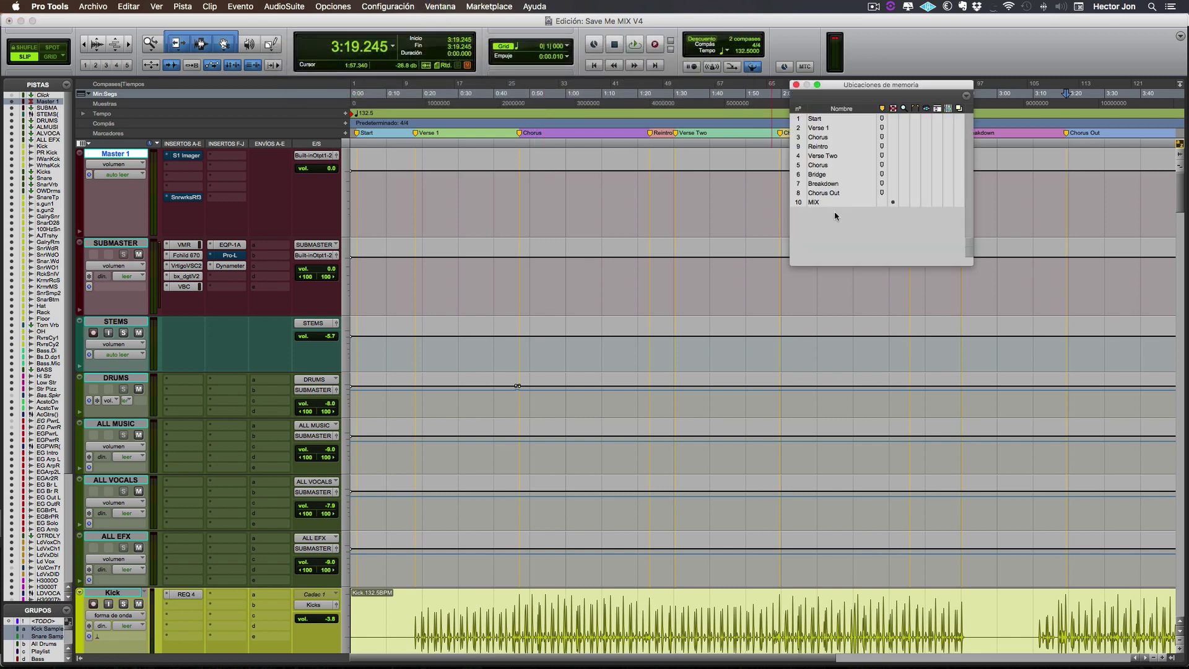
{"action": "left_click_drag", "start_coordinate": [892, 84], "coordinate": [979, 146]}
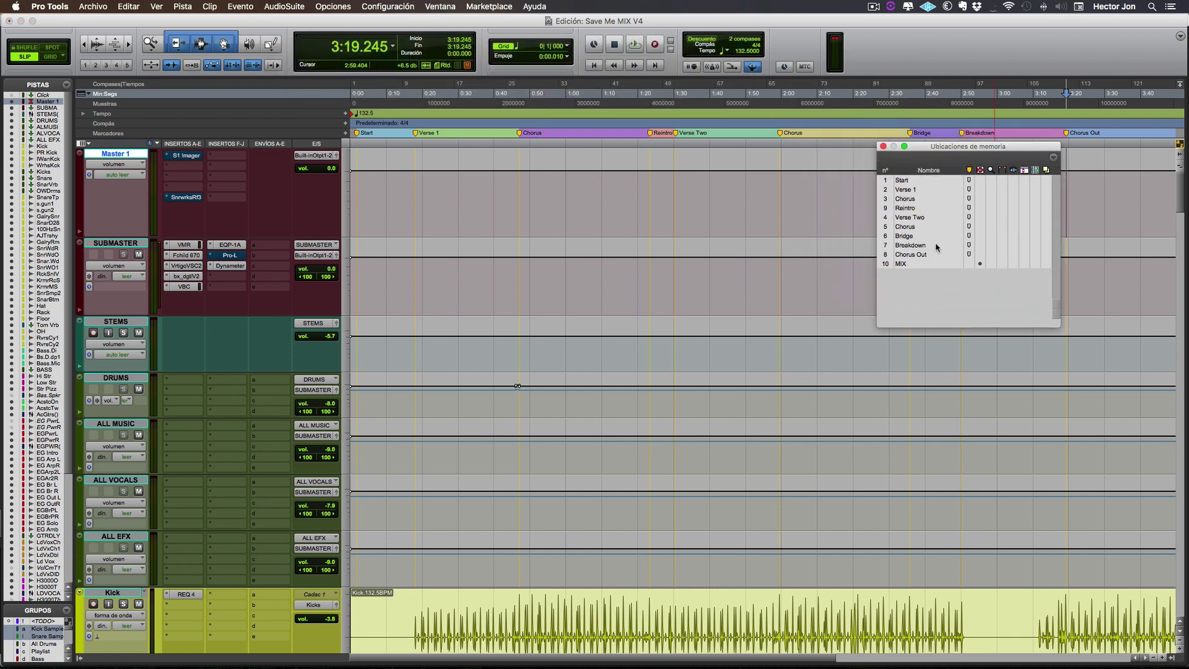
{"action": "left_click", "coordinate": [912, 265]}
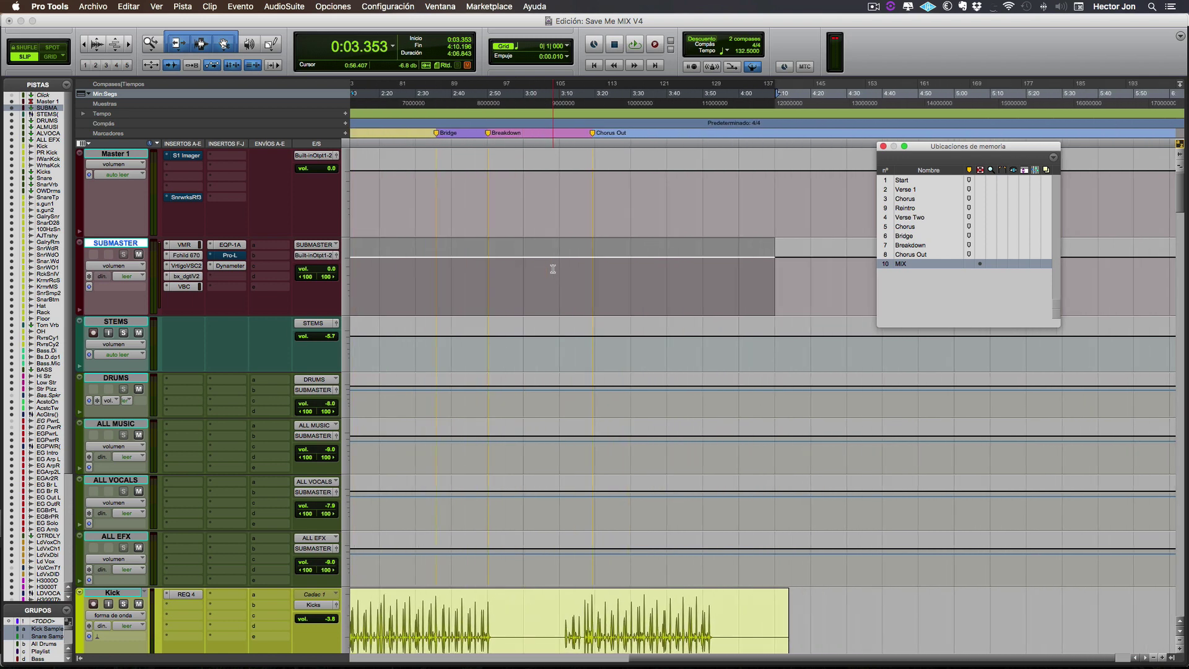
Examine where the selected range on the SUBMASTER track starts and ends relative to the song's tracks
{"action": "key", "text": "Right"}
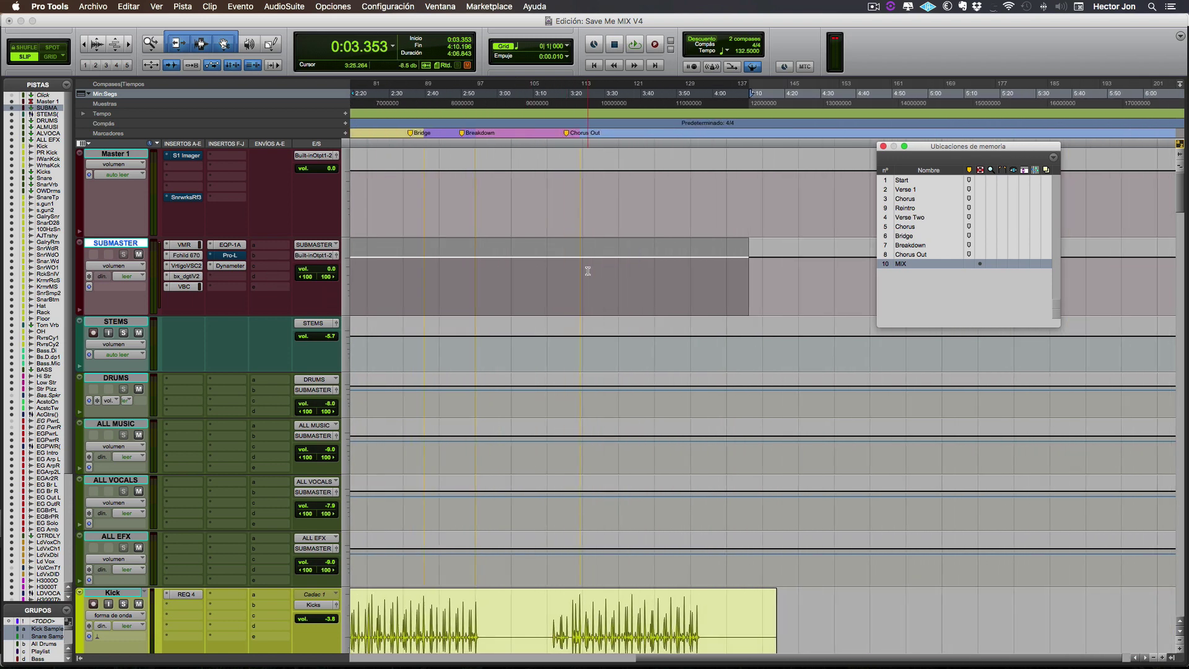
{"action": "key", "text": "Left"}
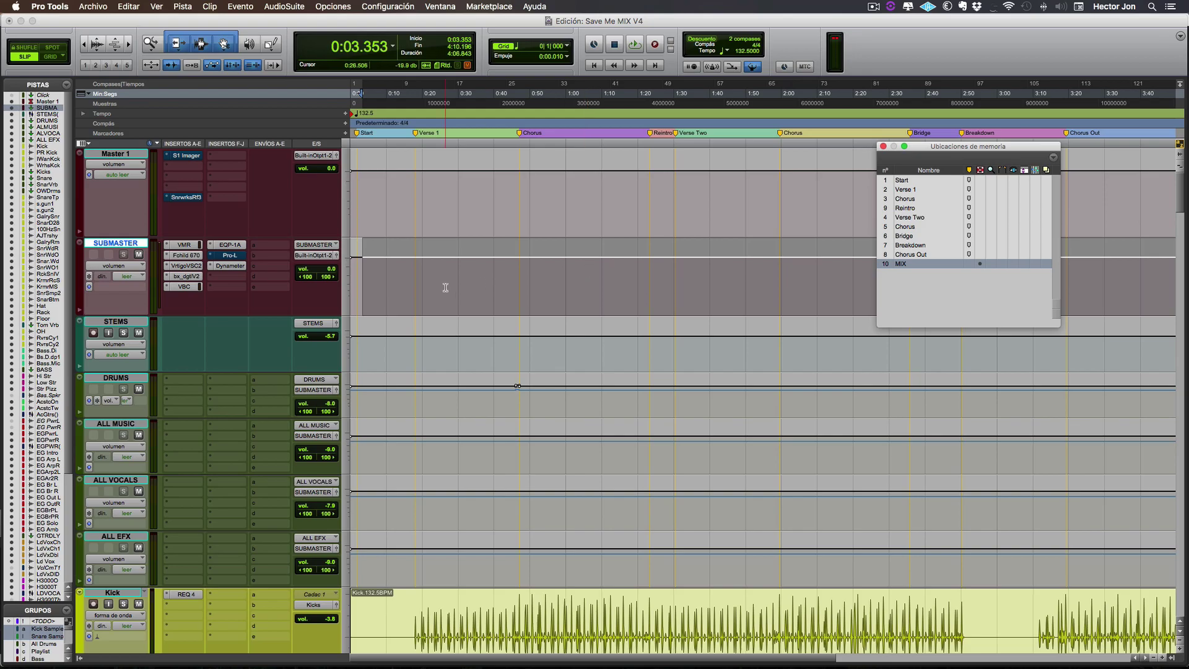
{"action": "scroll", "coordinate": [445, 287], "scroll_direction": "down", "scroll_amount": 20}
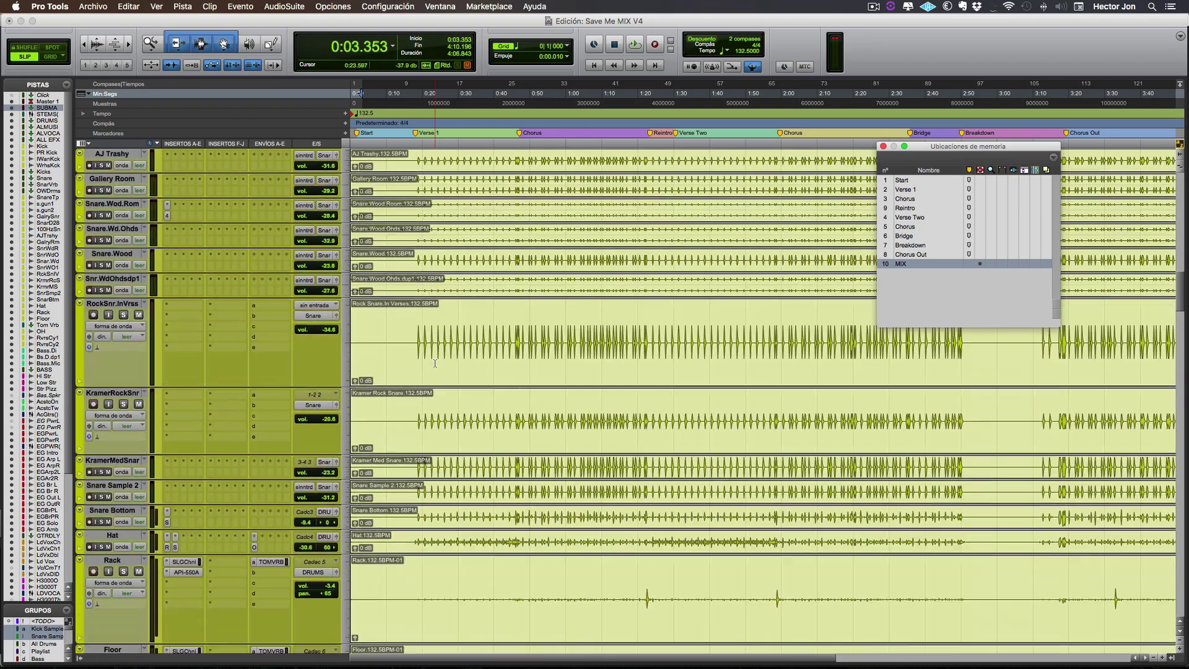
{"action": "scroll", "coordinate": [435, 363], "scroll_direction": "up", "scroll_amount": 20}
{"action": "key", "text": "Right"}
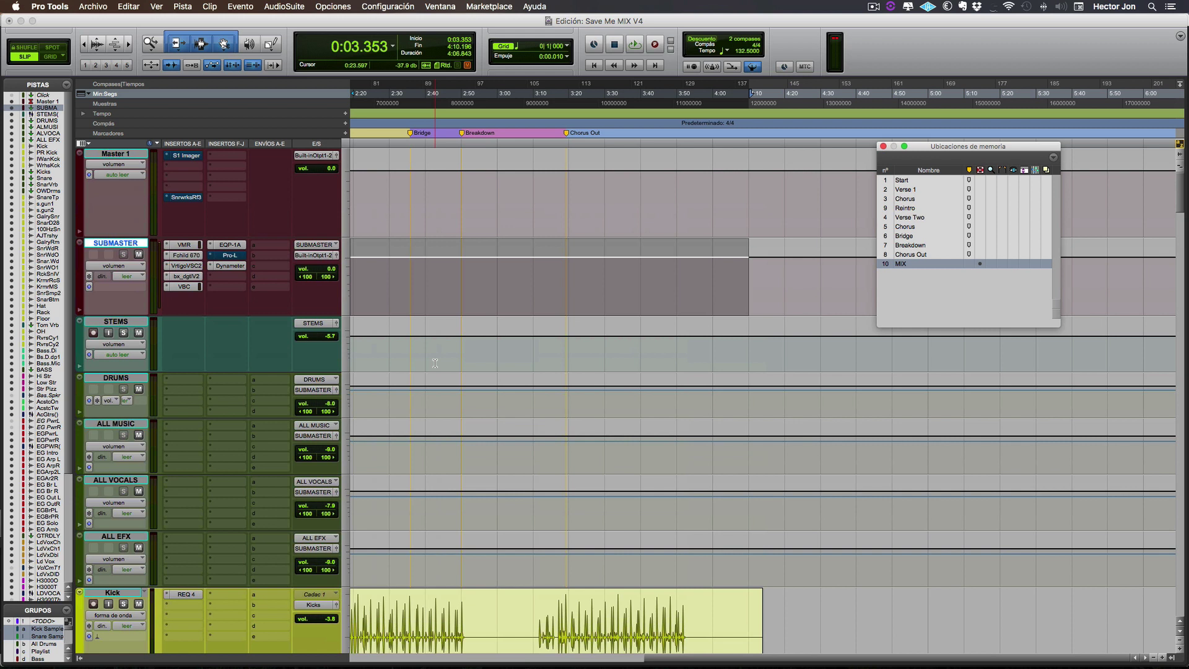
{"action": "scroll", "coordinate": [434, 363], "scroll_direction": "left", "scroll_amount": 10}
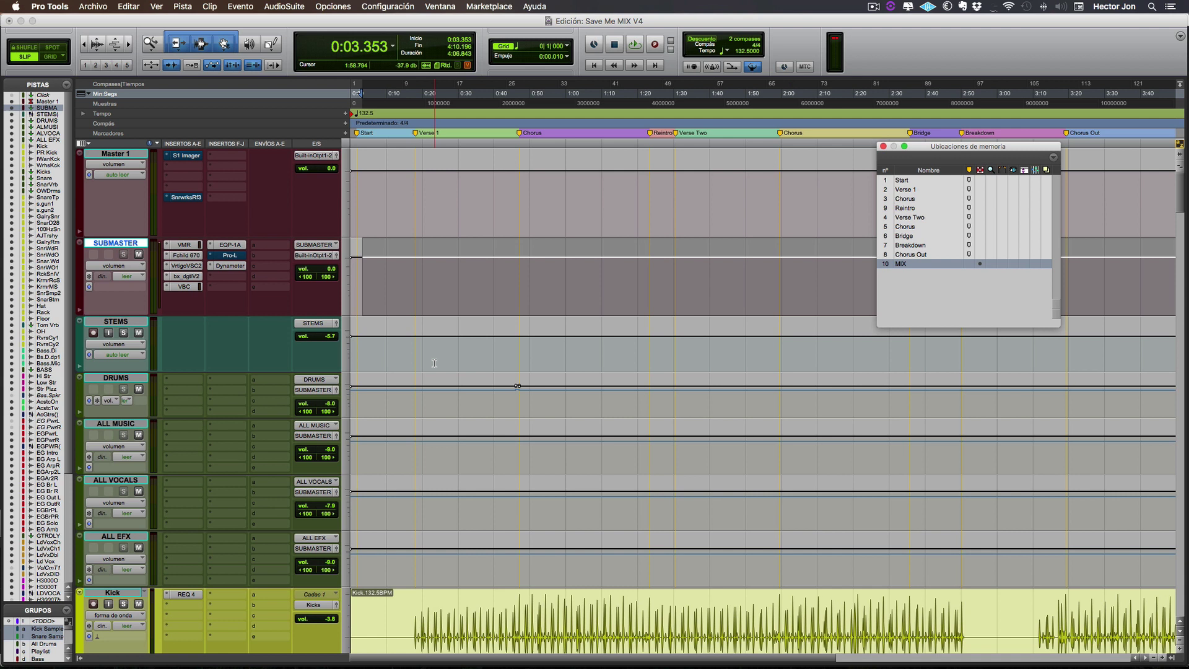
{"action": "scroll", "coordinate": [434, 363], "scroll_direction": "right", "scroll_amount": 10}
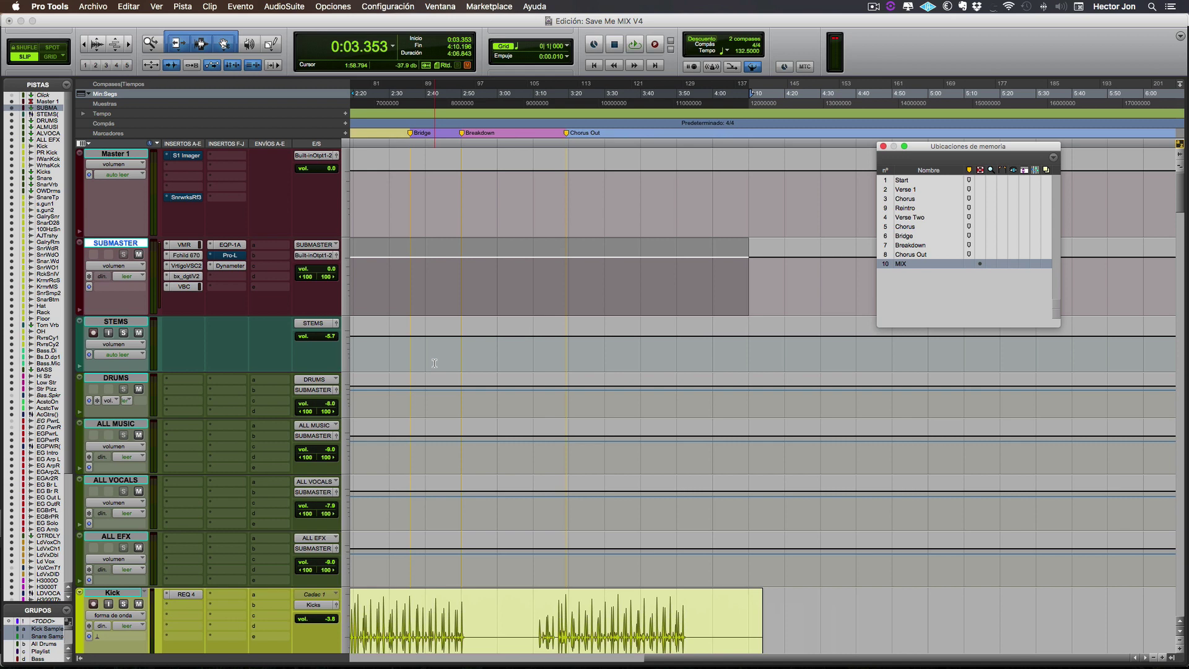
{"action": "scroll", "coordinate": [434, 363], "scroll_direction": "left", "scroll_amount": 1}
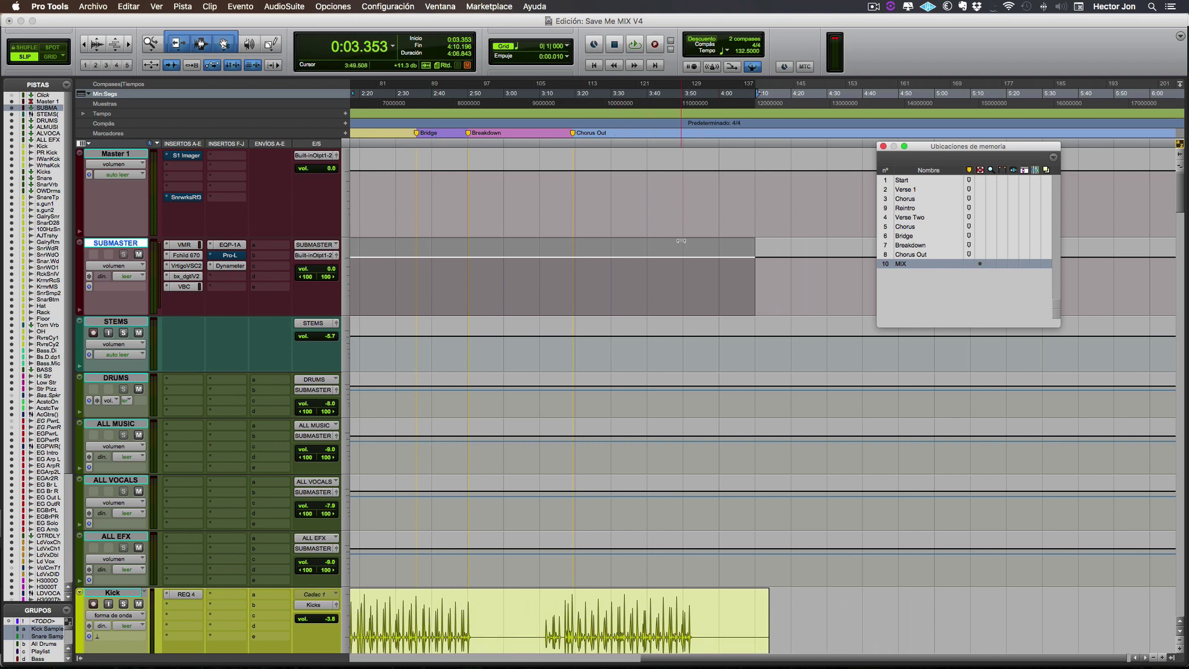
{"action": "key", "text": "Home"}
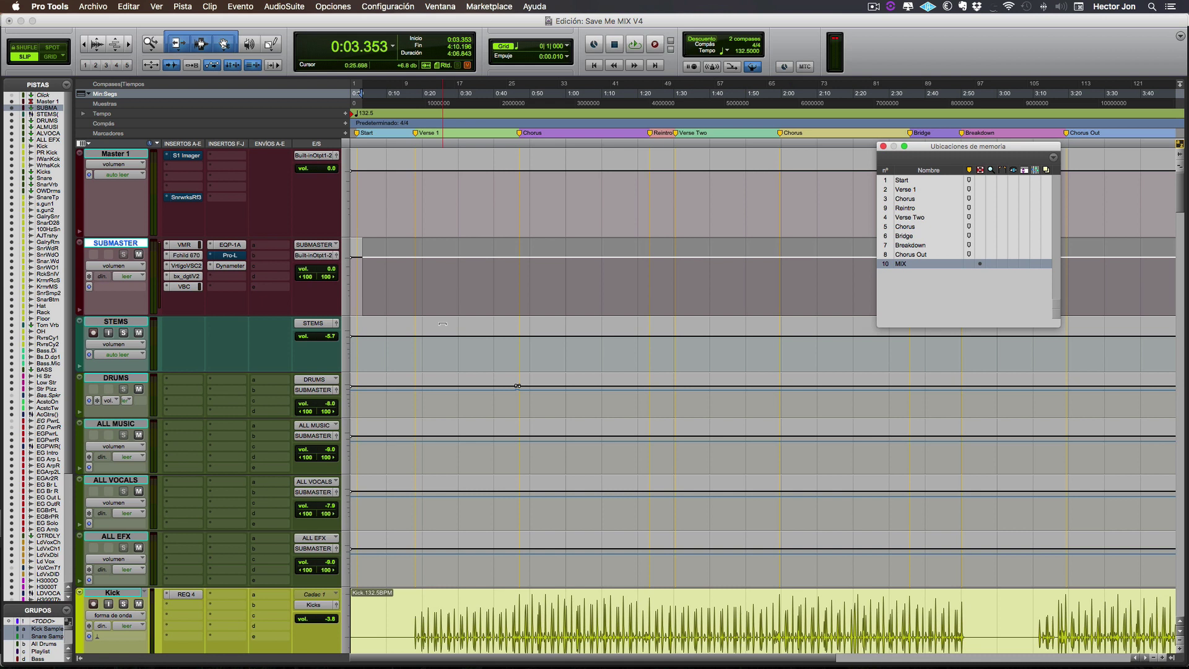
Open the bounce settings for the selected range and review the available file types and channel formats
{"action": "key", "text": "super+alt+b"}
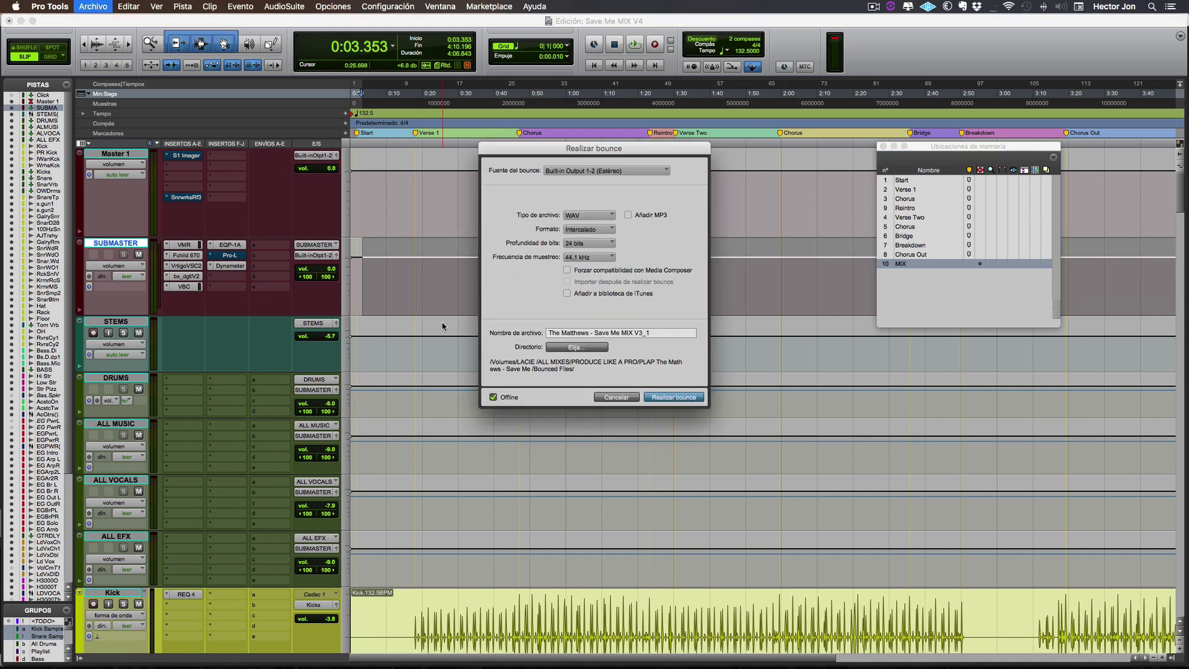
{"action": "left_click_drag", "start_coordinate": [585, 150], "coordinate": [654, 231]}
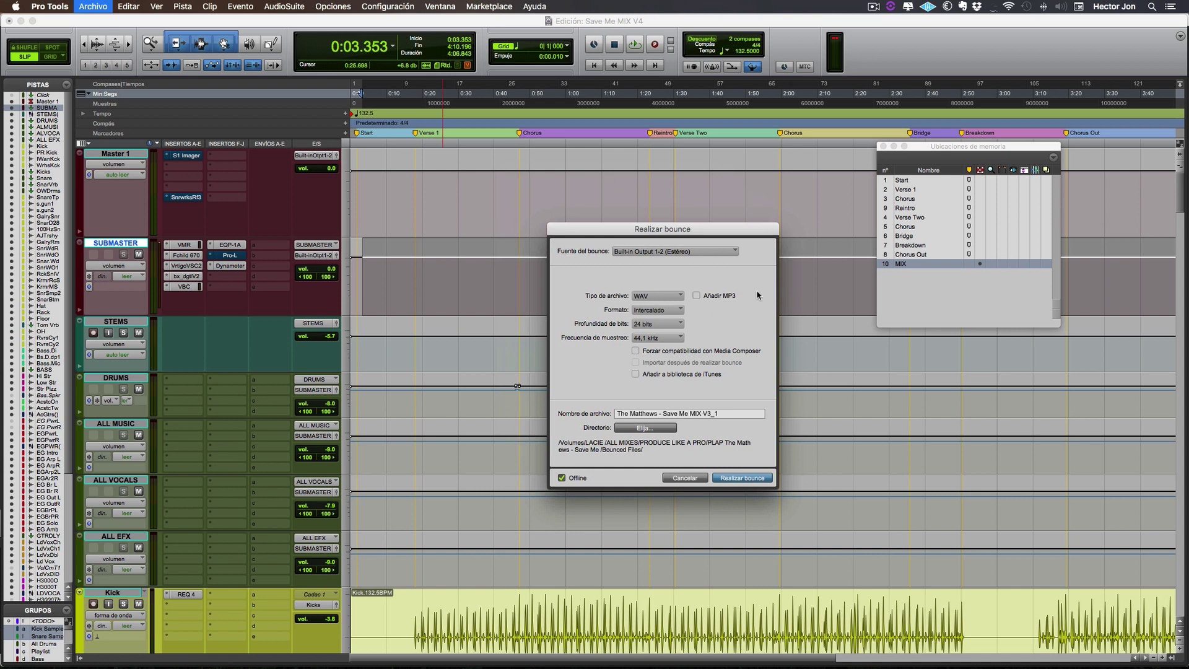
{"action": "left_click", "coordinate": [672, 299]}
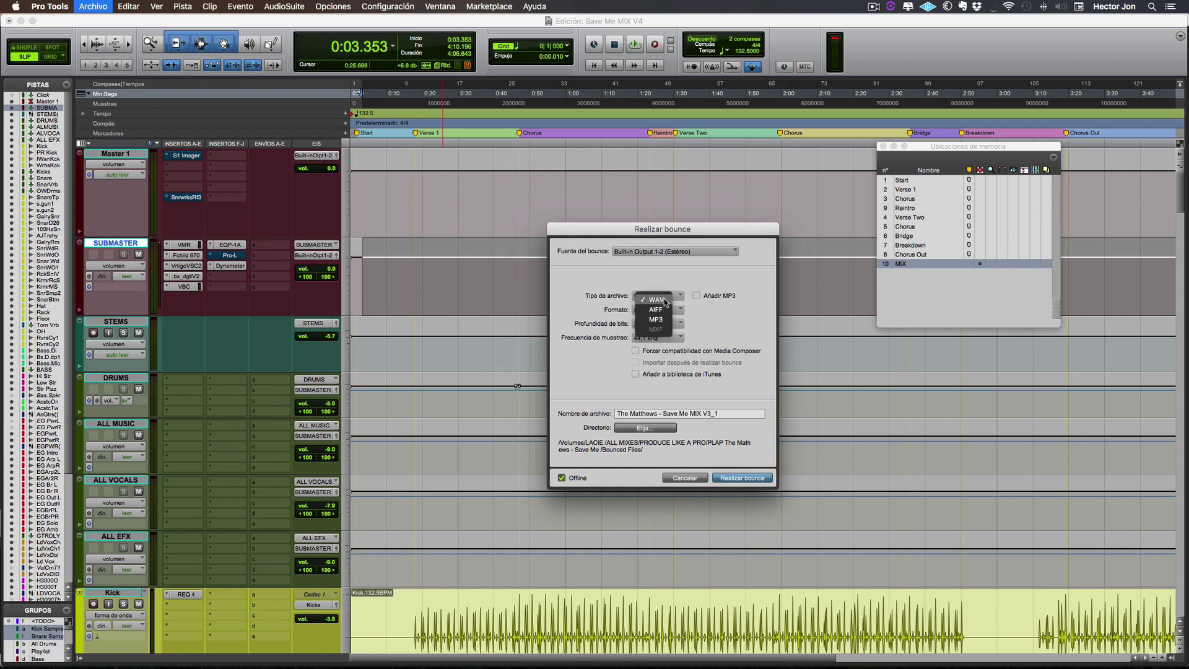
{"action": "left_click", "coordinate": [598, 280]}
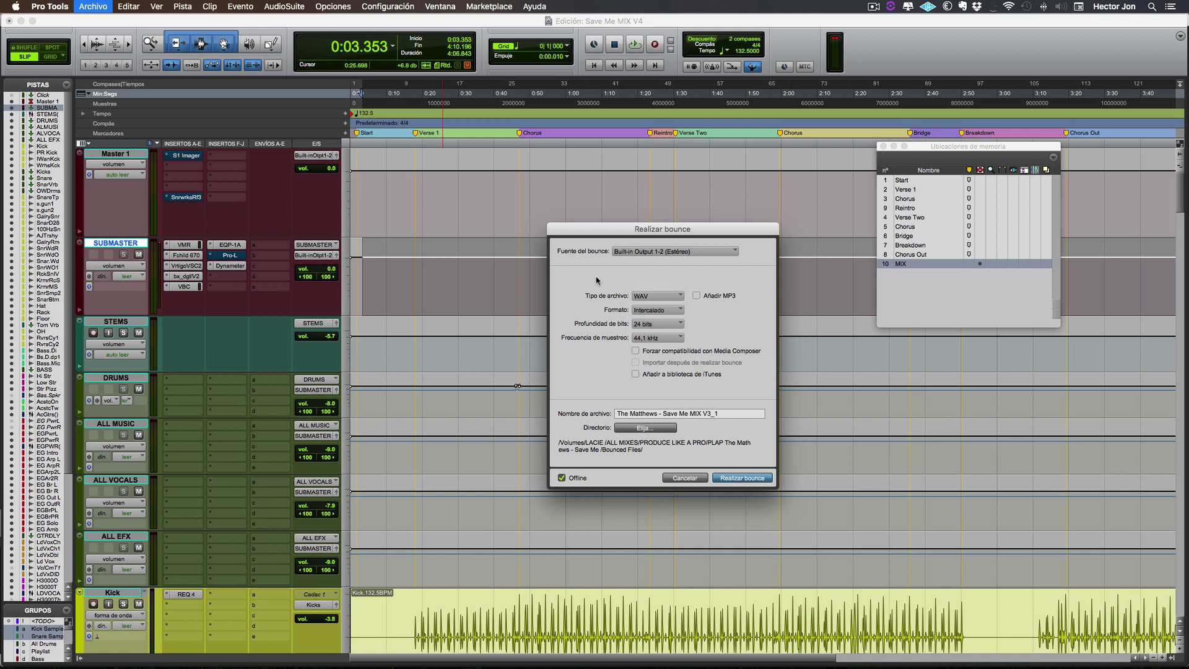
{"action": "left_click", "coordinate": [647, 311]}
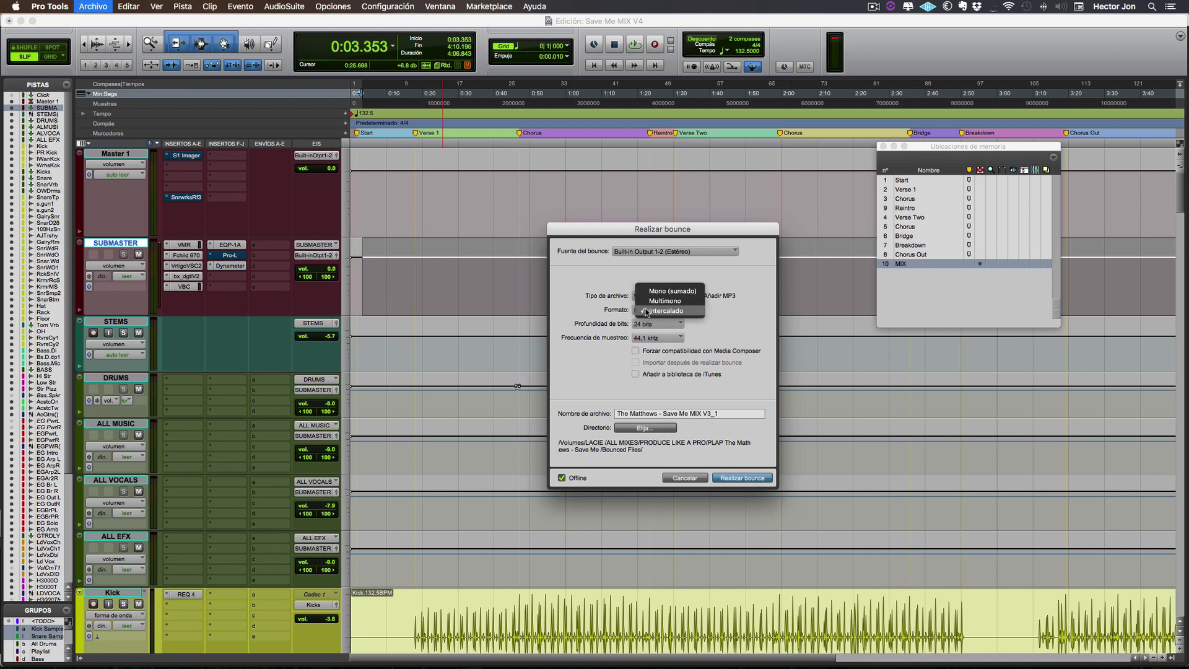
{"action": "left_click", "coordinate": [592, 311]}
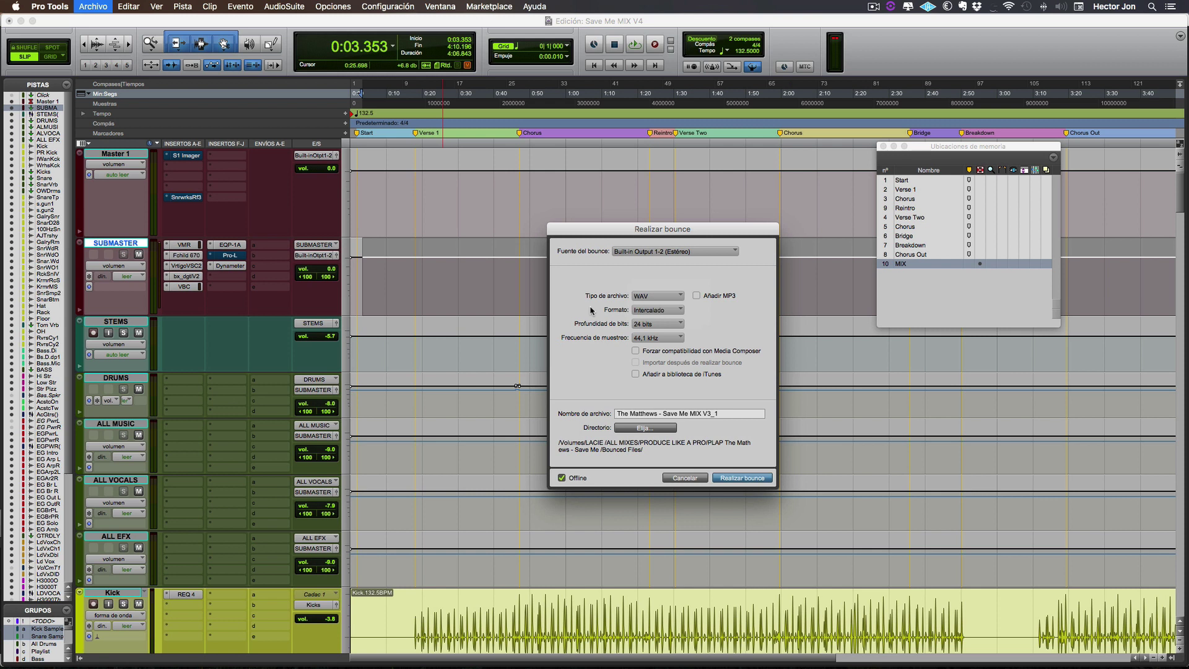
{"action": "left_click", "coordinate": [665, 311]}
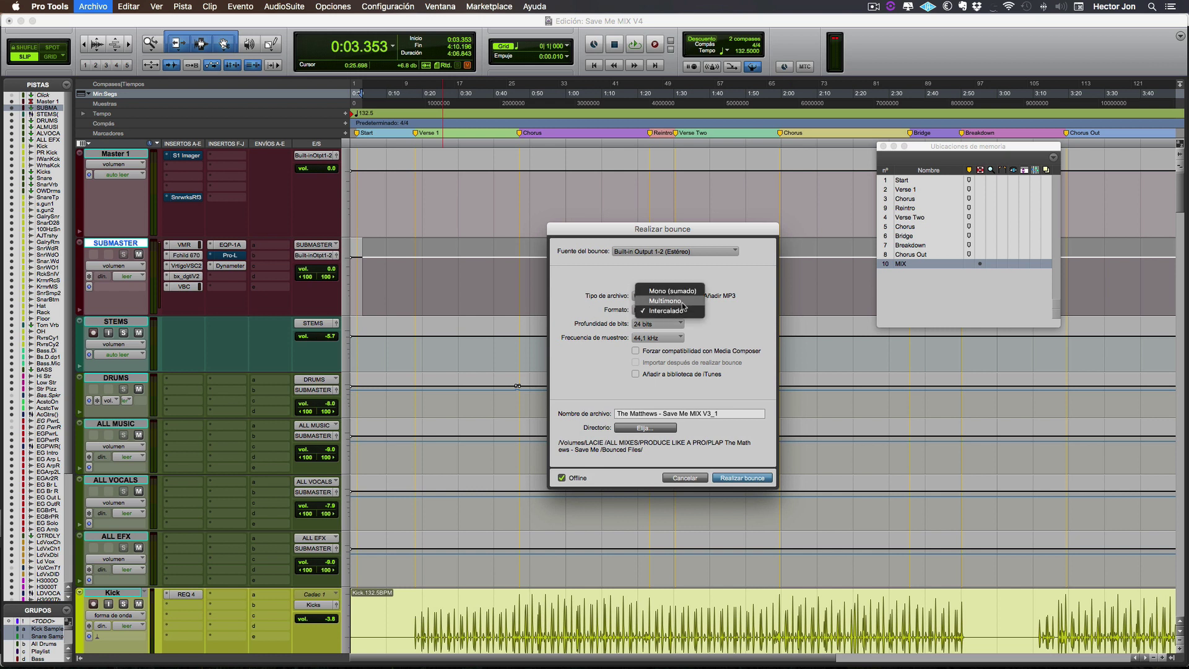
{"action": "left_click", "coordinate": [579, 305]}
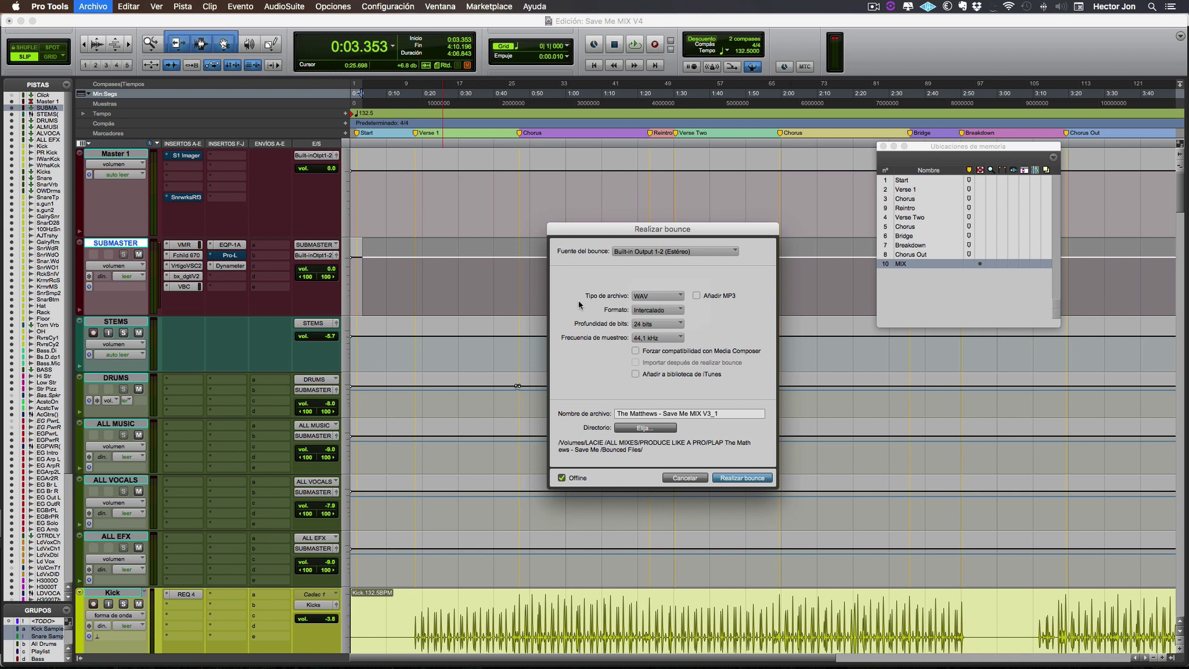
Examine the bit depth options available for the bounced file
{"action": "left_click", "coordinate": [645, 324]}
{"action": "left_click", "coordinate": [602, 322]}
{"action": "left_click", "coordinate": [658, 324]}
{"action": "left_click", "coordinate": [602, 322]}
{"action": "left_click", "coordinate": [635, 324]}
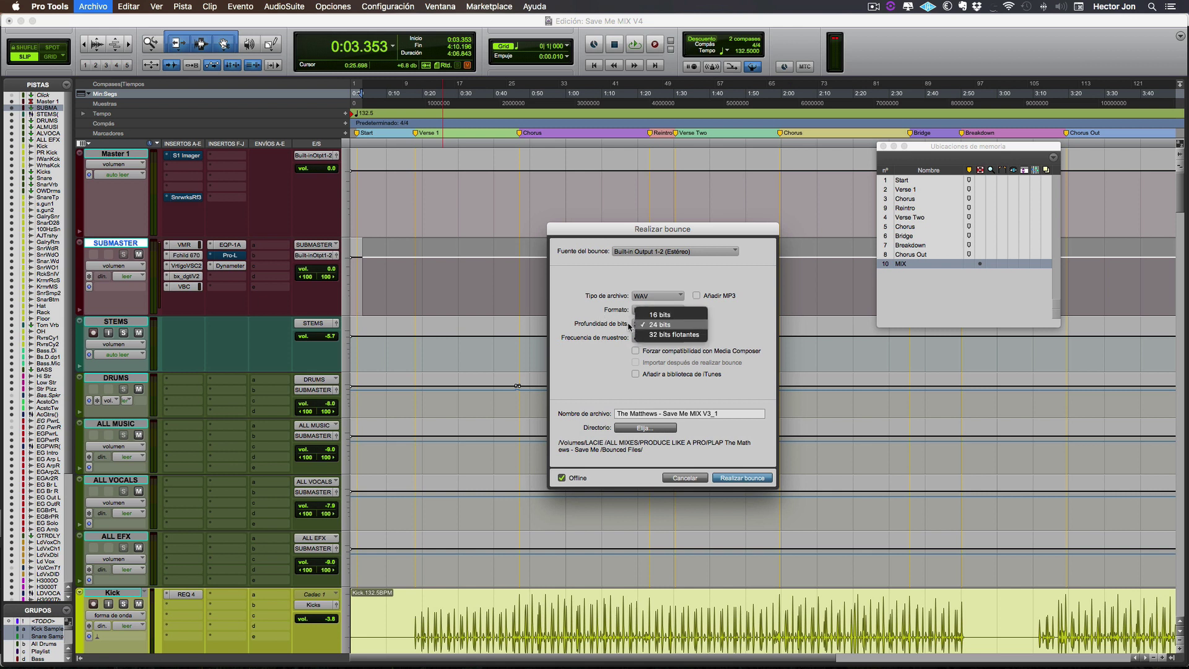
{"action": "left_click", "coordinate": [600, 320]}
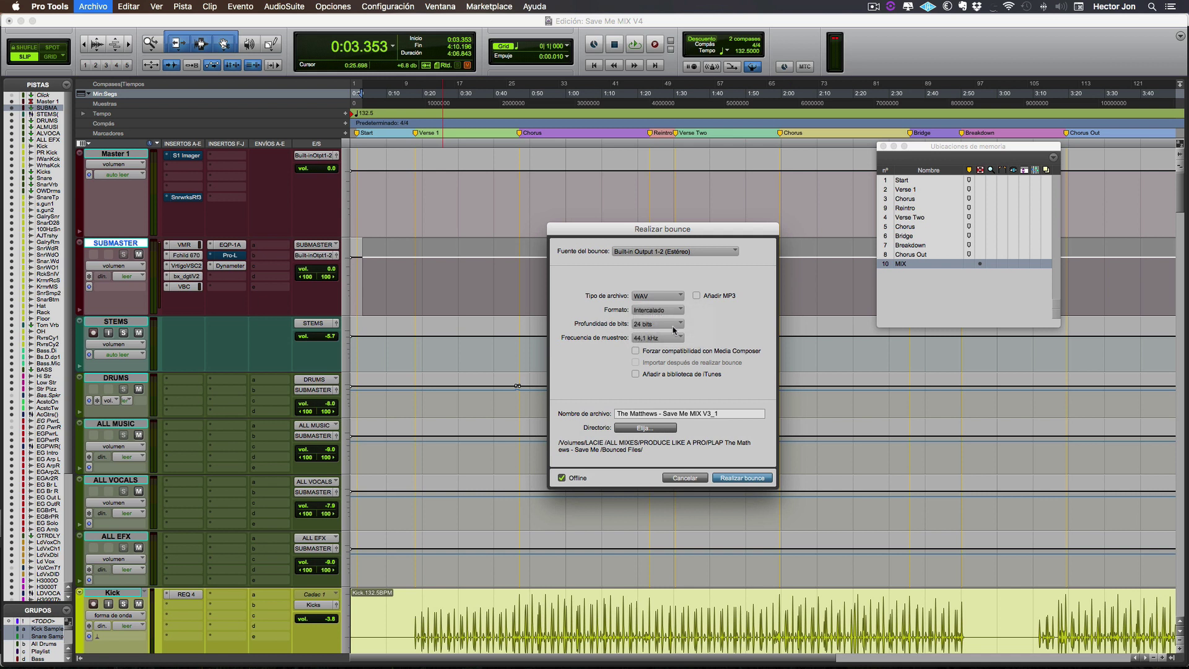
{"action": "left_click", "coordinate": [658, 327]}
{"action": "left_click", "coordinate": [669, 314]}
{"action": "left_click", "coordinate": [653, 323]}
{"action": "left_click", "coordinate": [656, 340]}
Examine the sample rate options available for the bounced file
{"action": "left_click", "coordinate": [663, 339]}
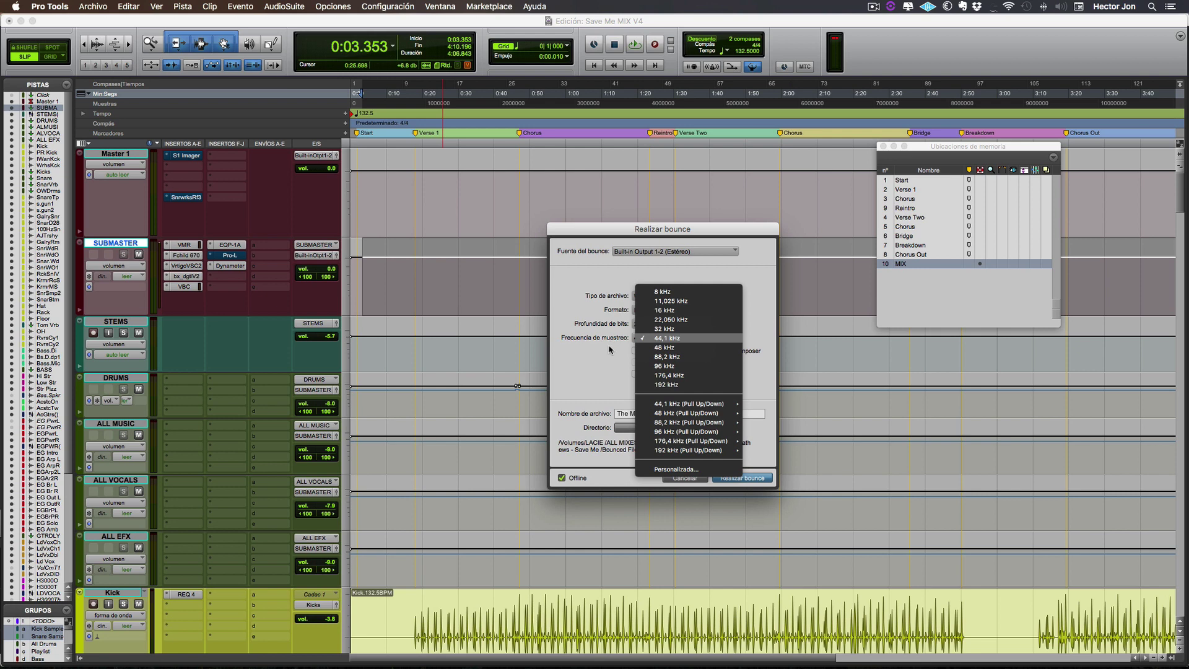
{"action": "left_click", "coordinate": [609, 349]}
{"action": "left_click", "coordinate": [641, 338]}
{"action": "left_click", "coordinate": [638, 338]}
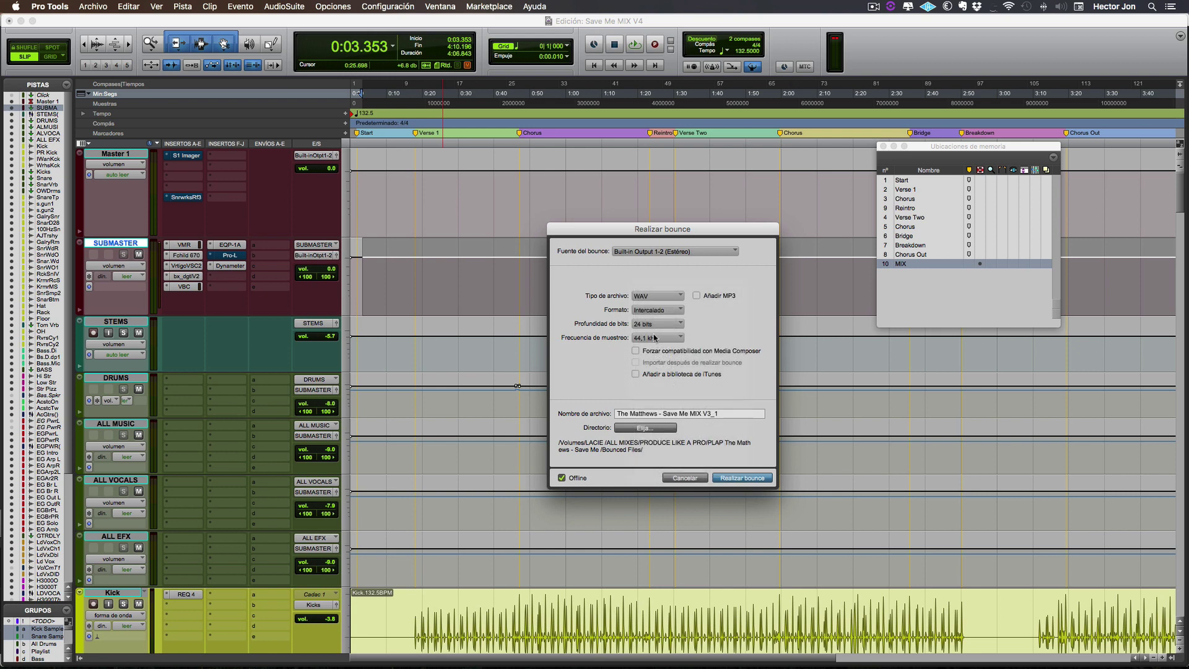
{"action": "left_click", "coordinate": [654, 339]}
{"action": "left_click", "coordinate": [661, 340]}
{"action": "left_click", "coordinate": [676, 340]}
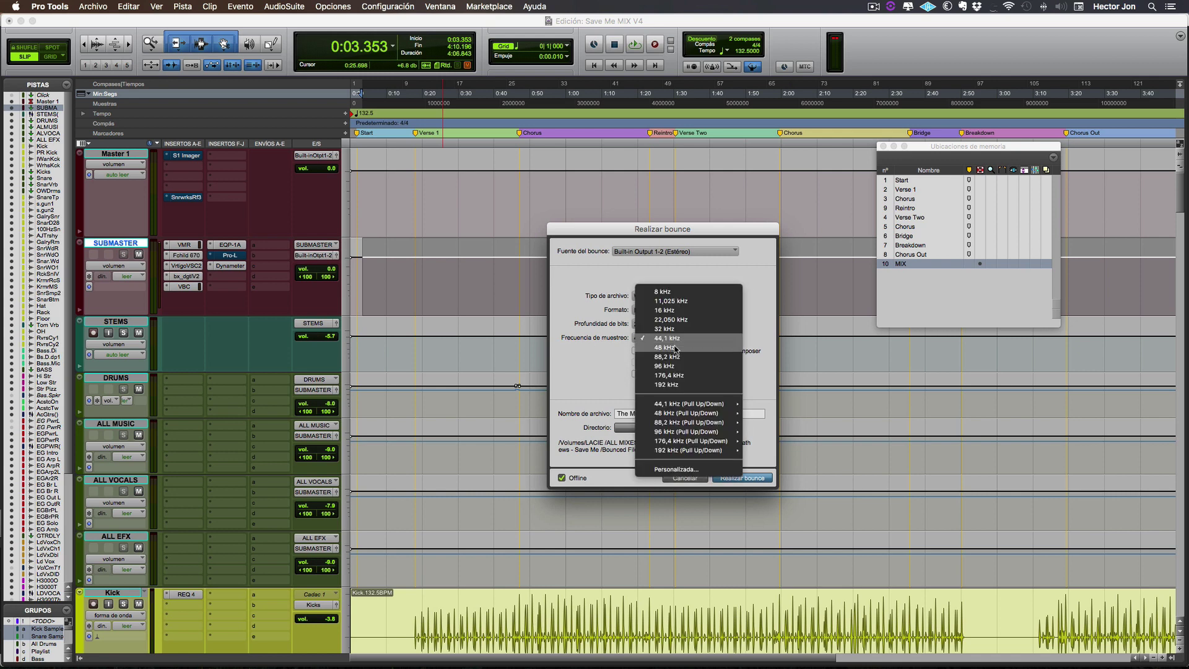
{"action": "left_click", "coordinate": [597, 364]}
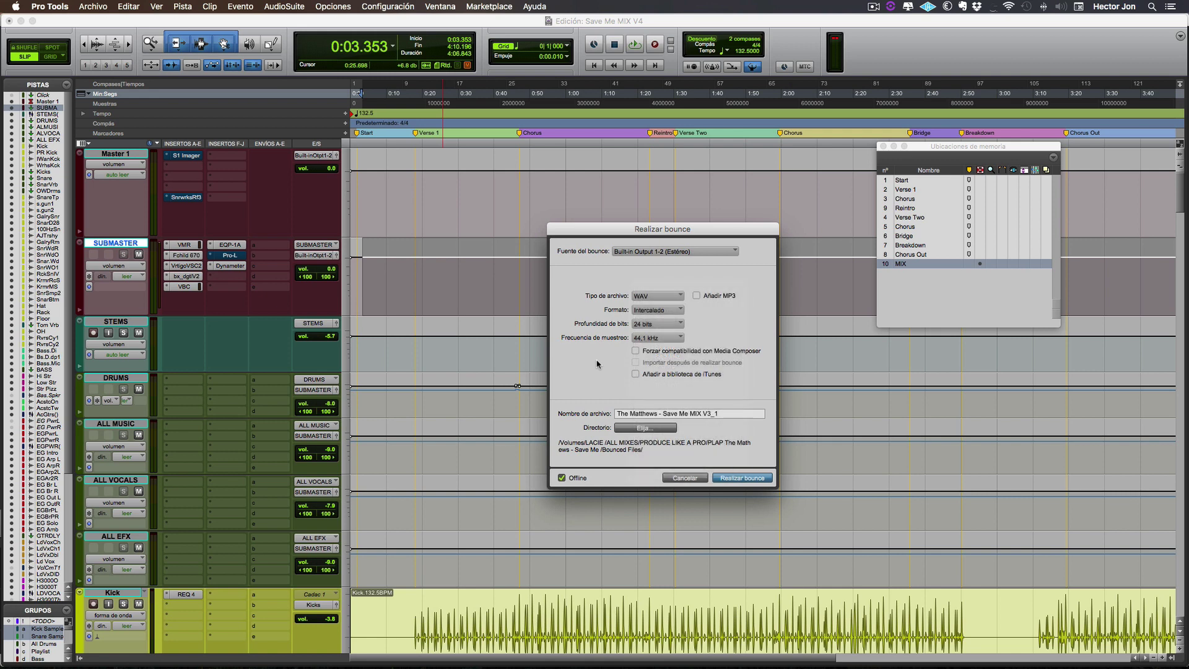